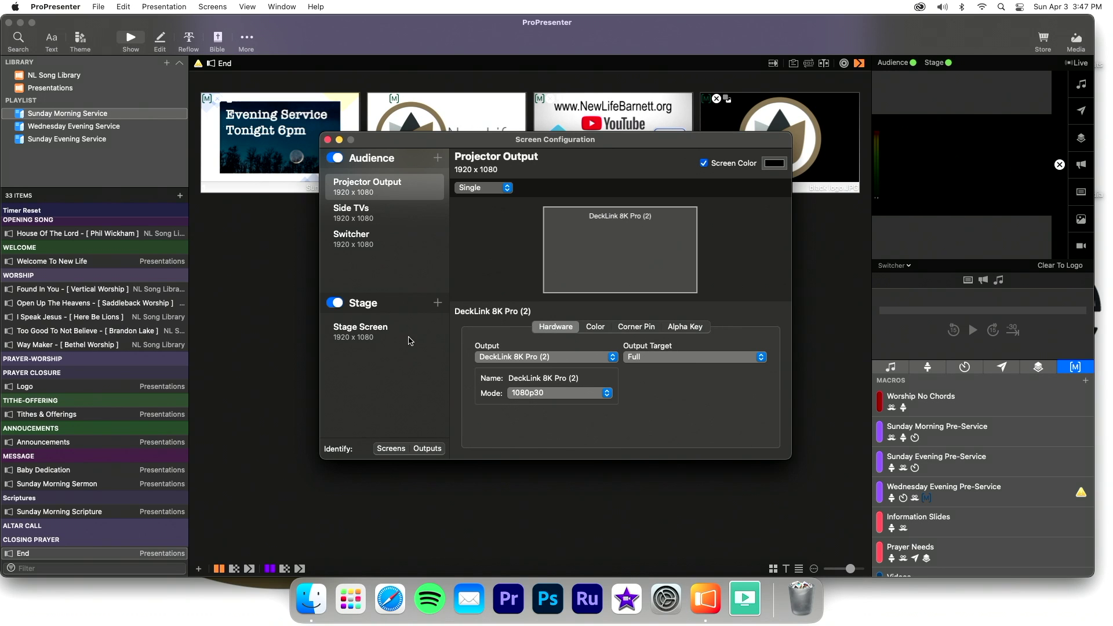
Review the hardware output settings of Stage Screen, Projector Output, Side TVs and Switcher, and close the screen configuration.
{"action": "left_click", "coordinate": [404, 336]}
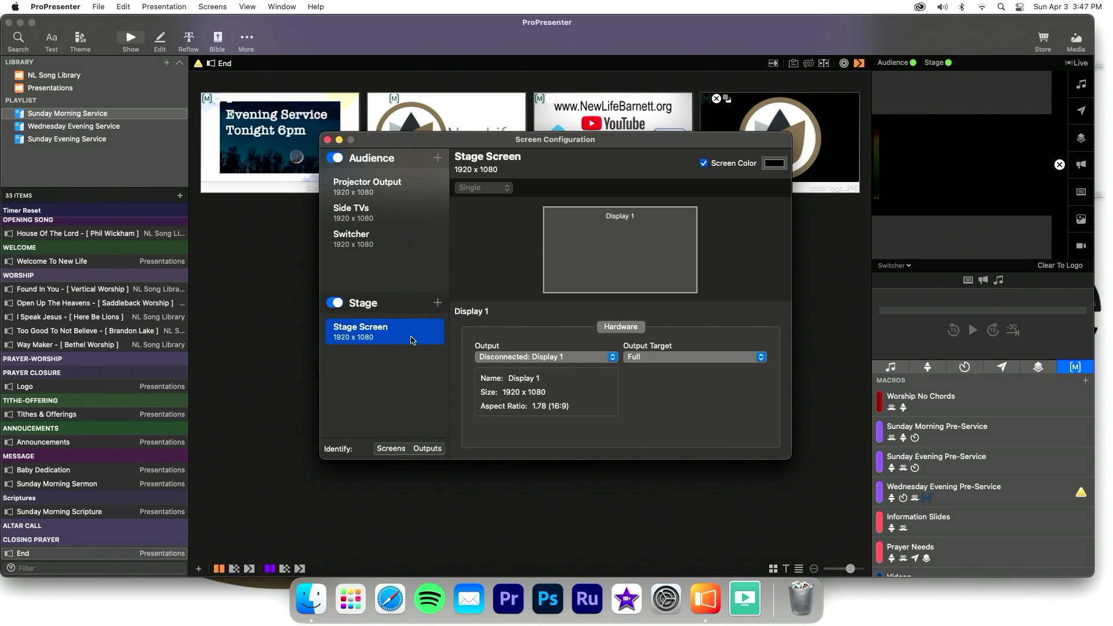
{"action": "left_click", "coordinate": [388, 190]}
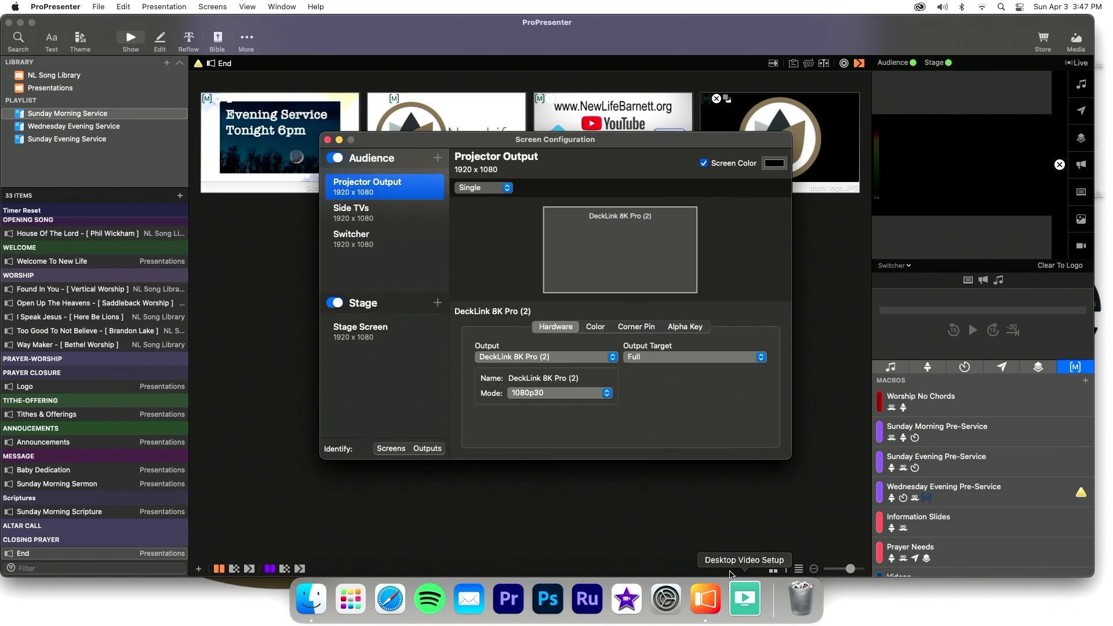
{"action": "left_click", "coordinate": [400, 218]}
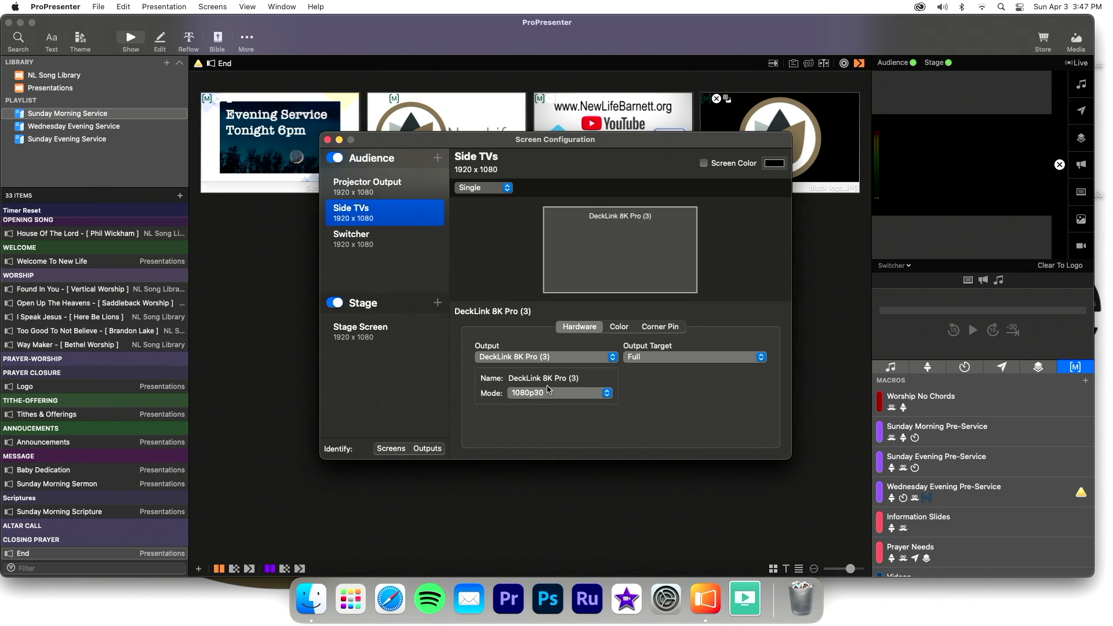
{"action": "left_click", "coordinate": [399, 250]}
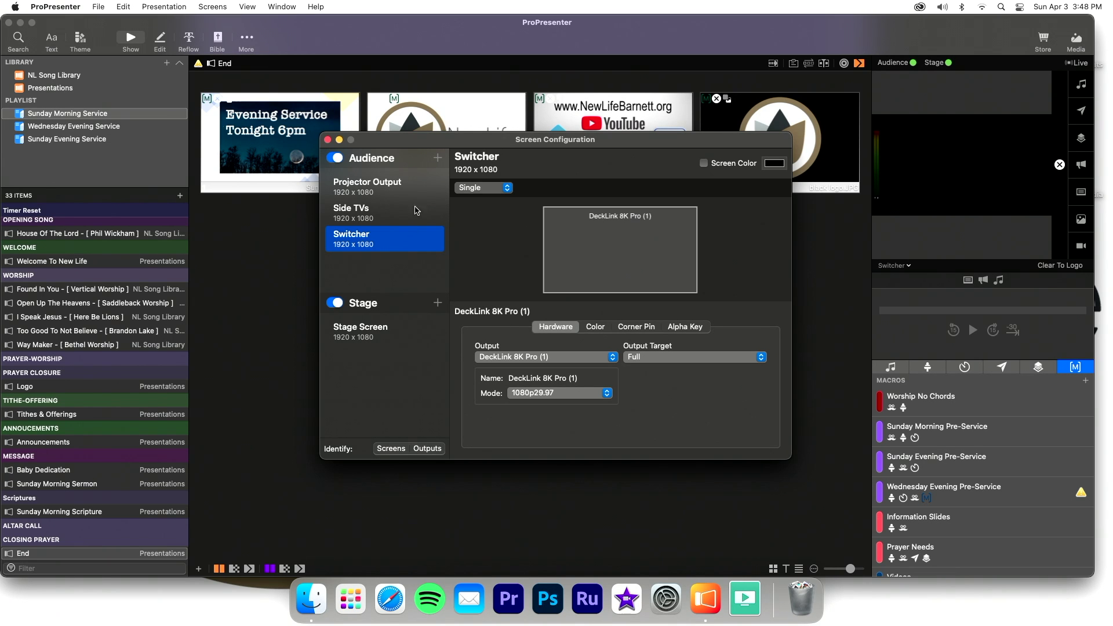
{"action": "left_click", "coordinate": [327, 140]}
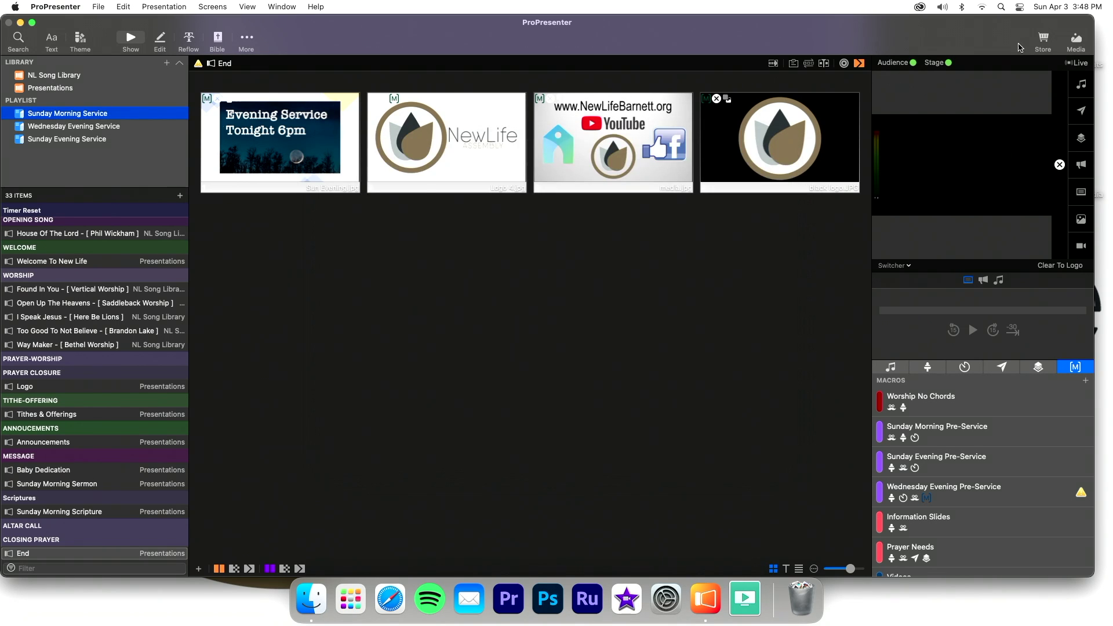
Show the media bin to check its Video Input playlist, and hide the bin again.
{"action": "left_click", "coordinate": [1075, 41]}
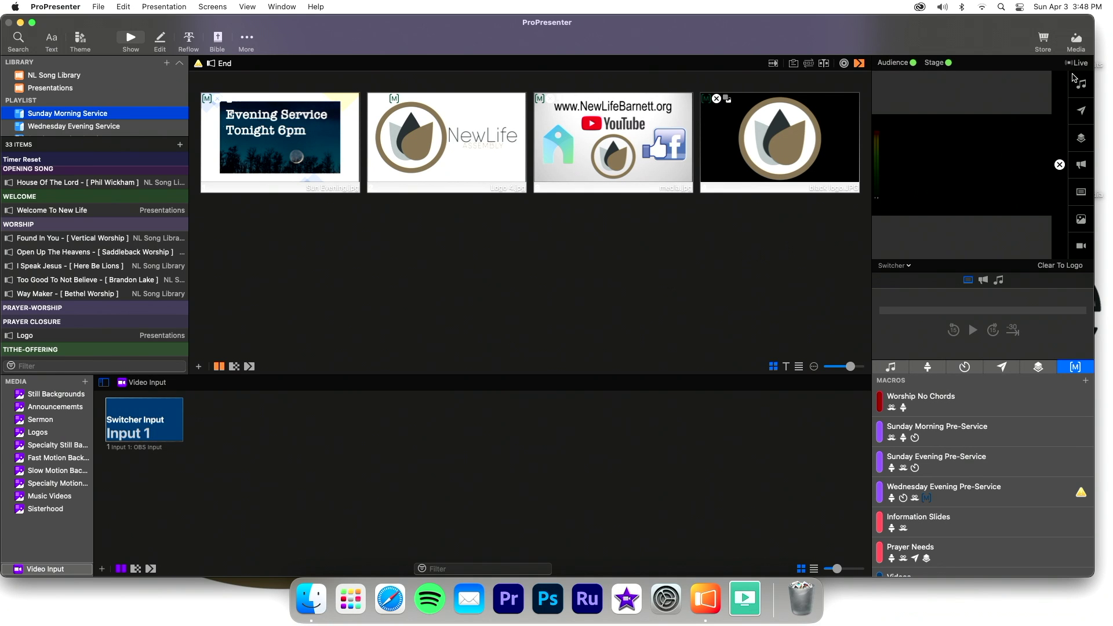
{"action": "left_click", "coordinate": [1077, 40]}
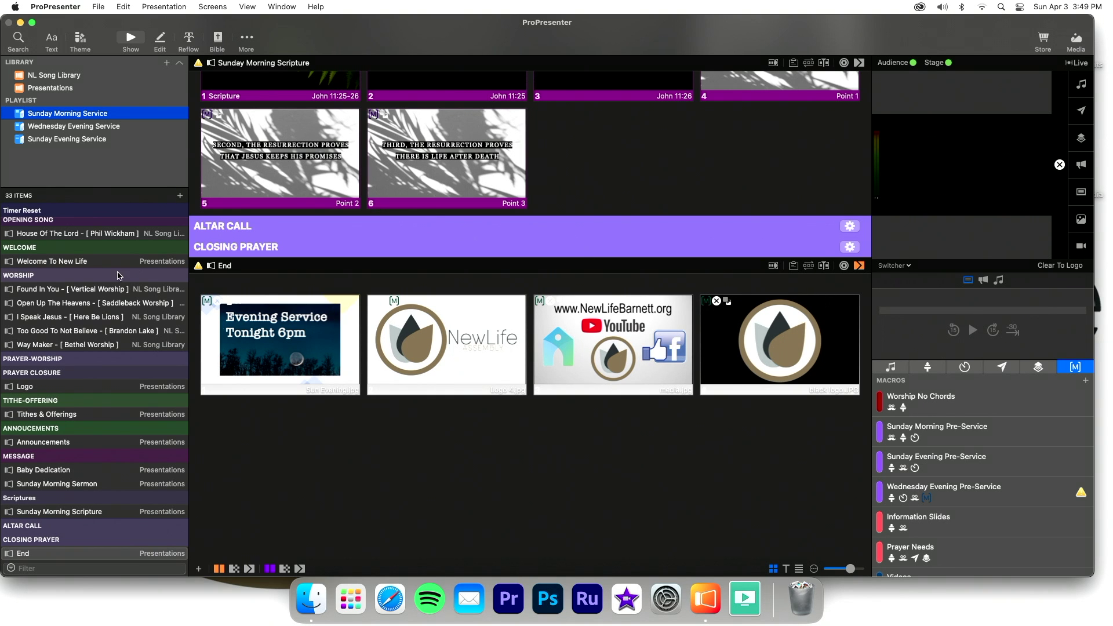
Go to the Countdown area of the Sunday Morning Service playlist and put the Mission Sunday announcement slide live.
{"action": "scroll", "coordinate": [93, 258], "scroll_direction": "up", "scroll_amount": 4}
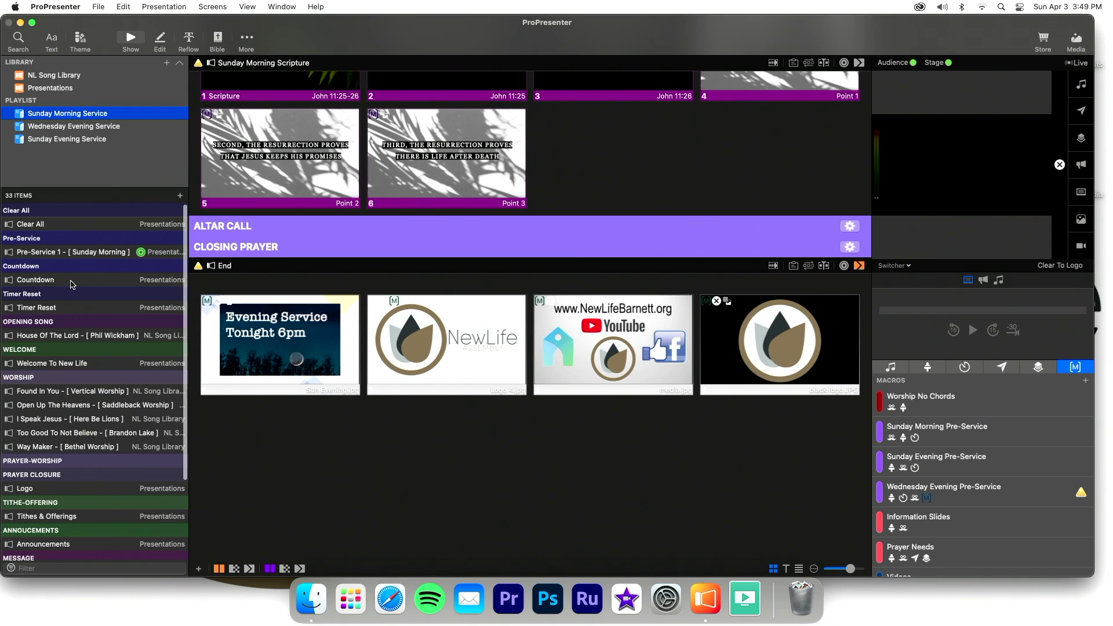
{"action": "left_click", "coordinate": [70, 282]}
{"action": "scroll", "coordinate": [250, 172], "scroll_direction": "up", "scroll_amount": 5}
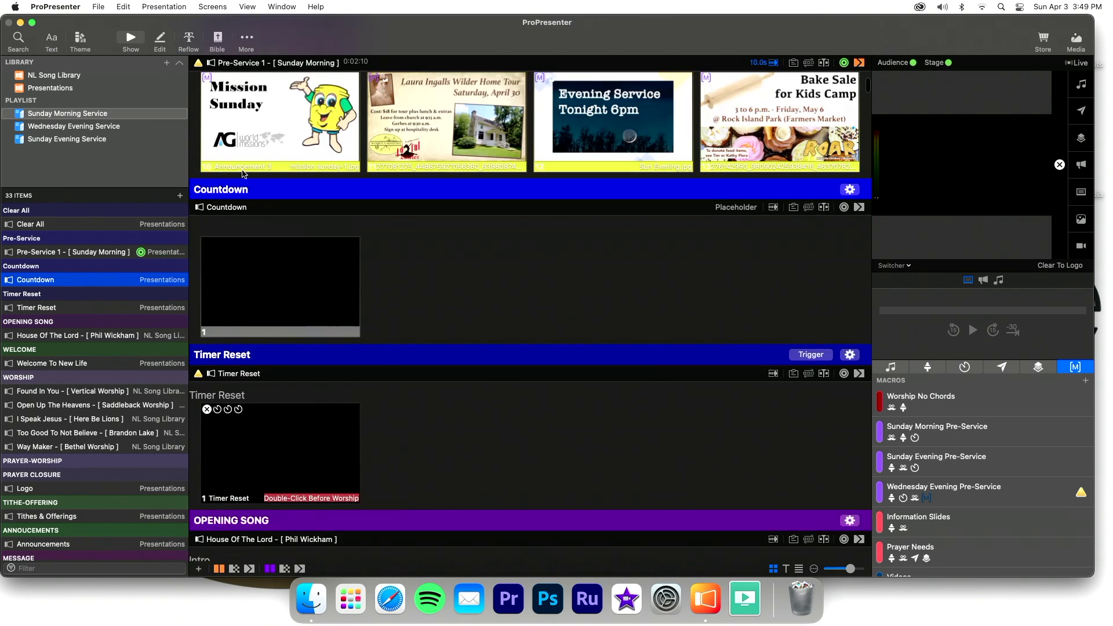
{"action": "left_click", "coordinate": [257, 163]}
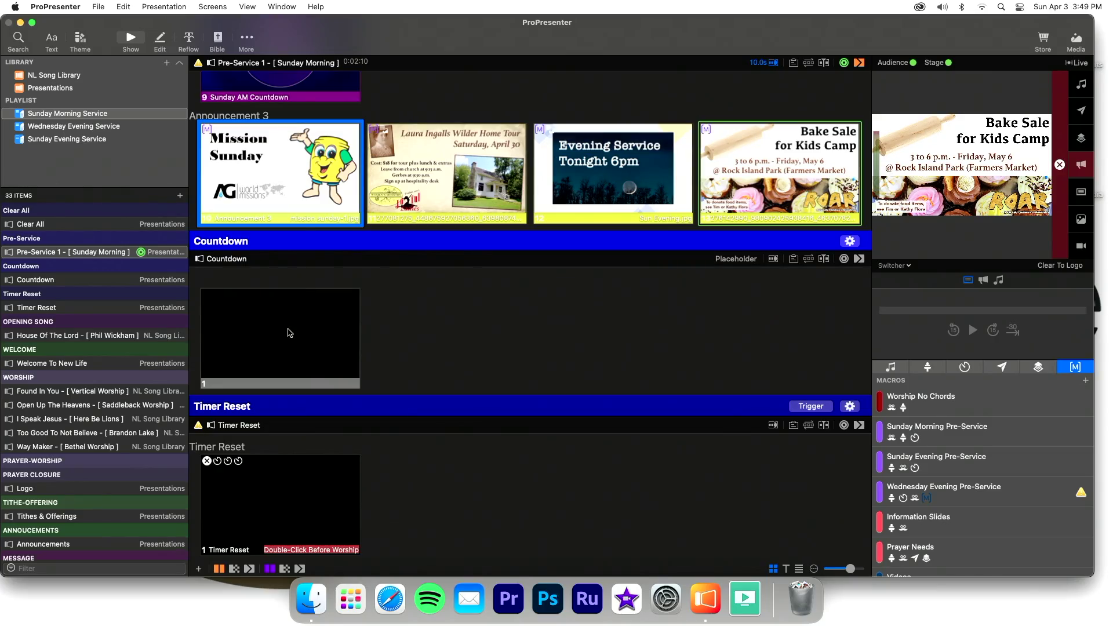
Inspect which actions are attached to the Mission Sunday announcement slide, without changing them.
{"action": "right_click", "coordinate": [306, 181]}
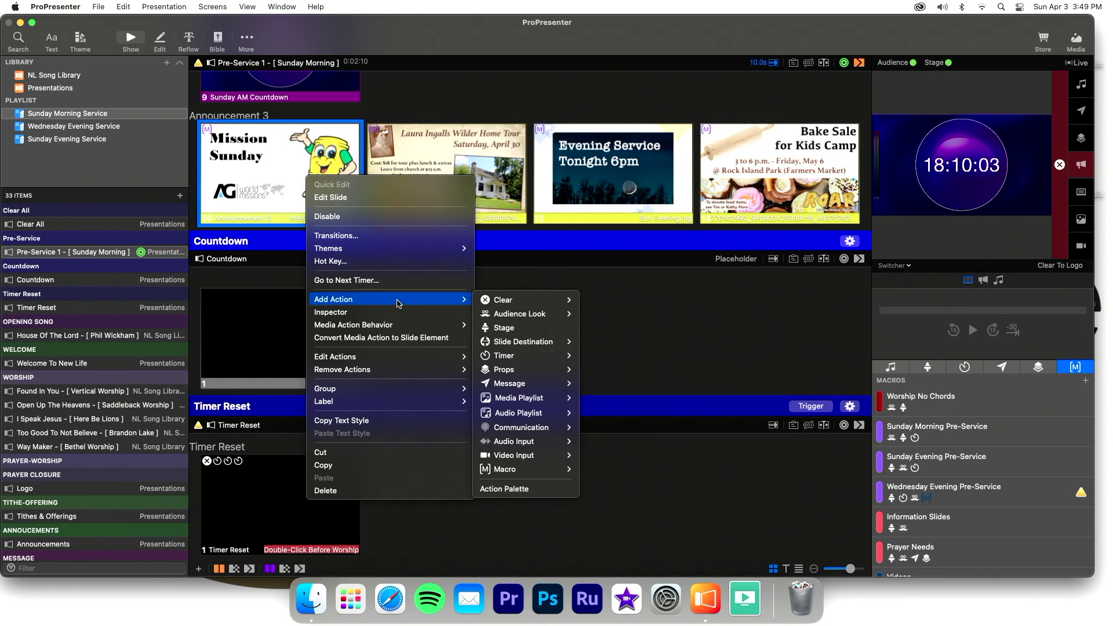
{"action": "mouse_move", "coordinate": [398, 357]}
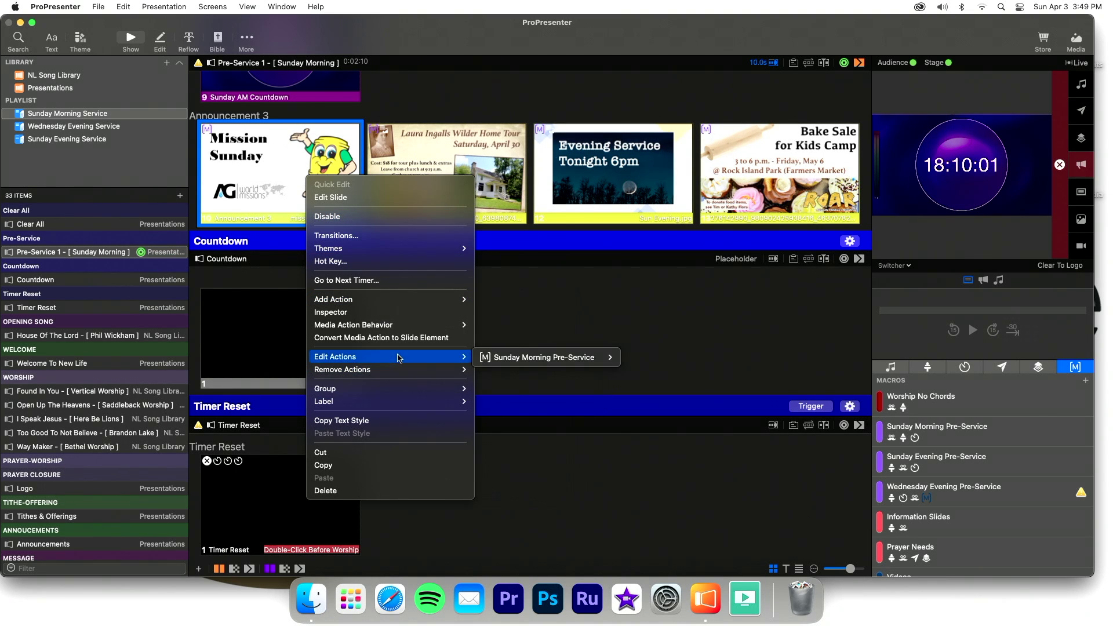
{"action": "mouse_move", "coordinate": [508, 358]}
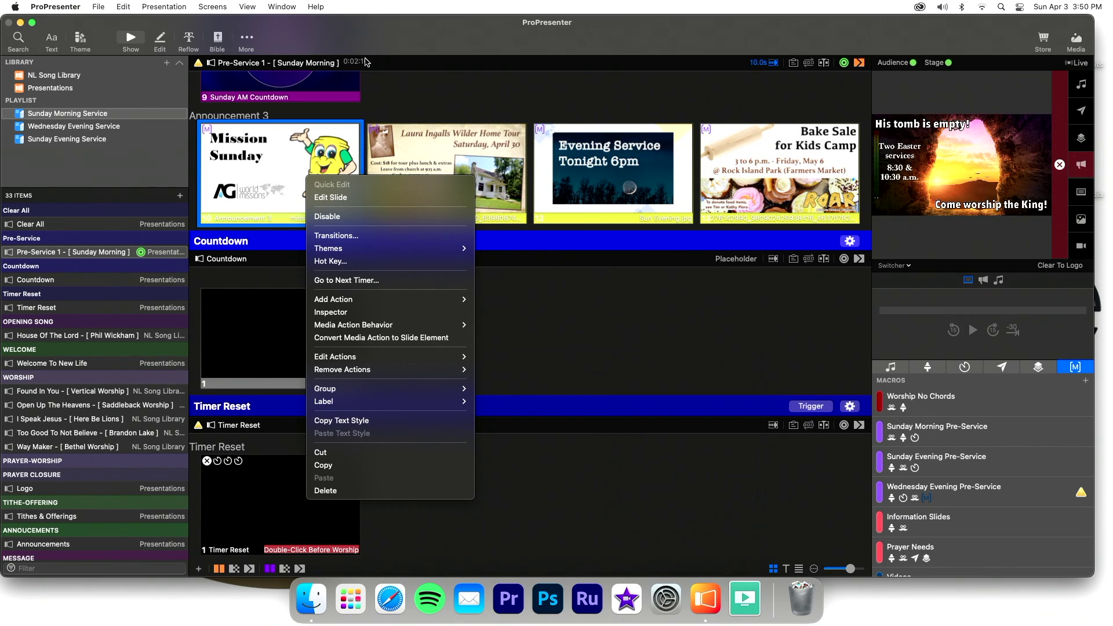
{"action": "key", "text": "Escape"}
Open the audience looks editor and examine the live Pre-Service look's layers for all three outputs.
{"action": "left_click", "coordinate": [228, 8]}
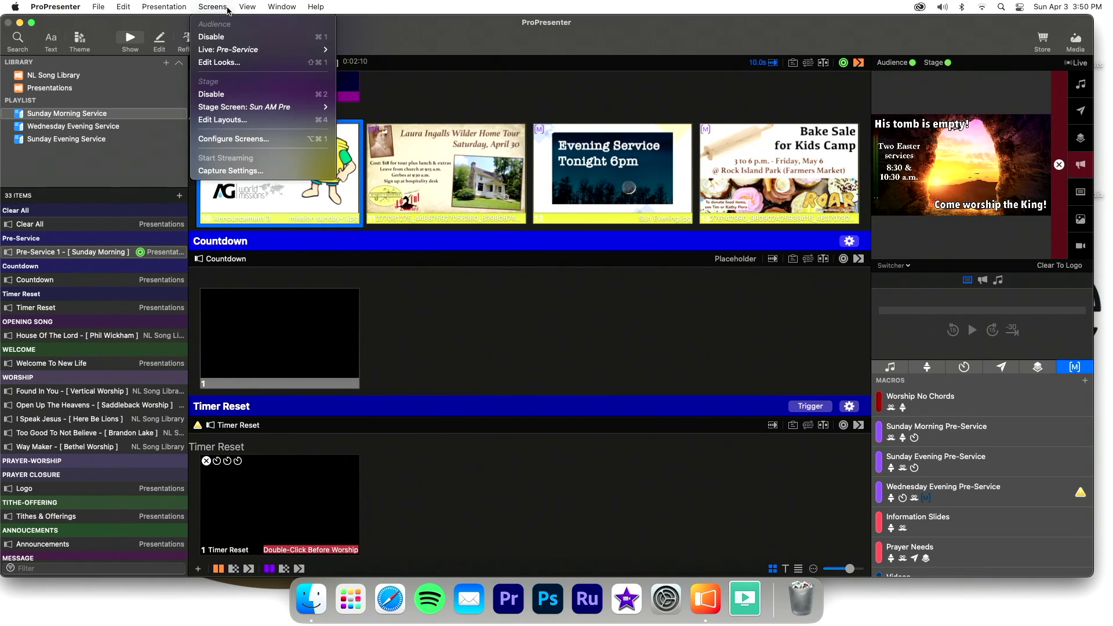
{"action": "left_click", "coordinate": [221, 62]}
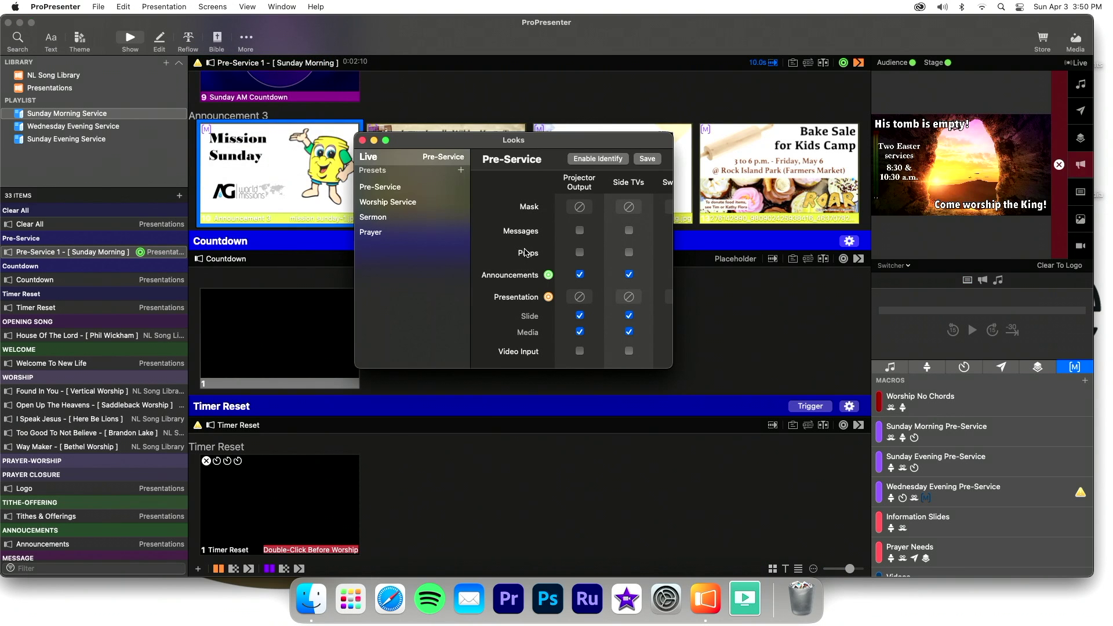
{"action": "scroll", "coordinate": [546, 207], "scroll_direction": "left", "scroll_amount": 1}
{"action": "scroll", "coordinate": [545, 207], "scroll_direction": "right", "scroll_amount": 3}
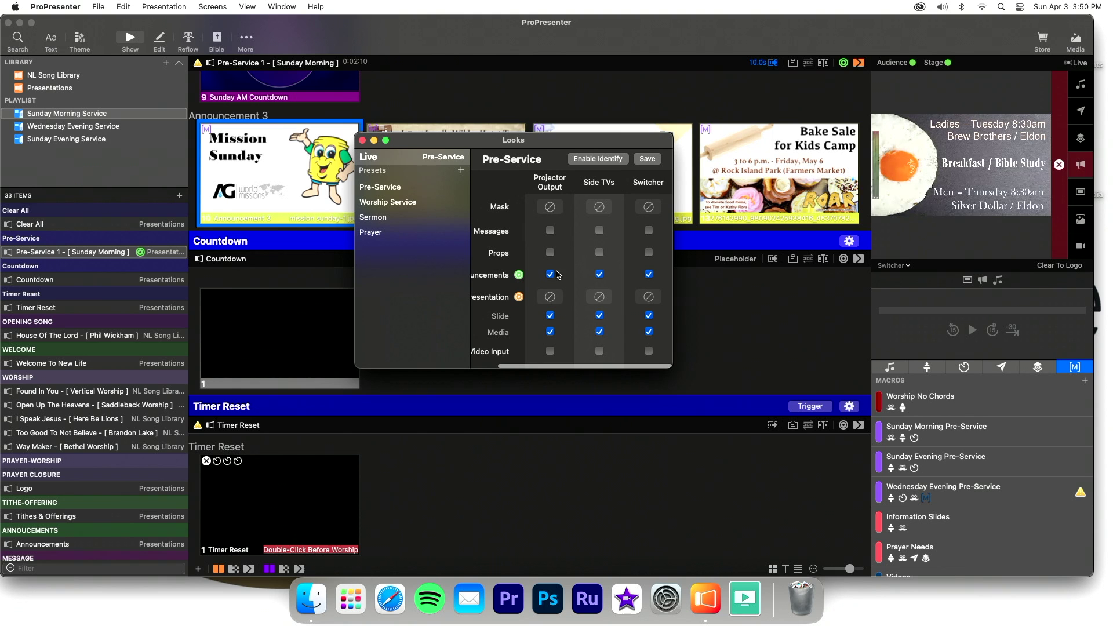
{"action": "scroll", "coordinate": [569, 296], "scroll_direction": "left", "scroll_amount": 1}
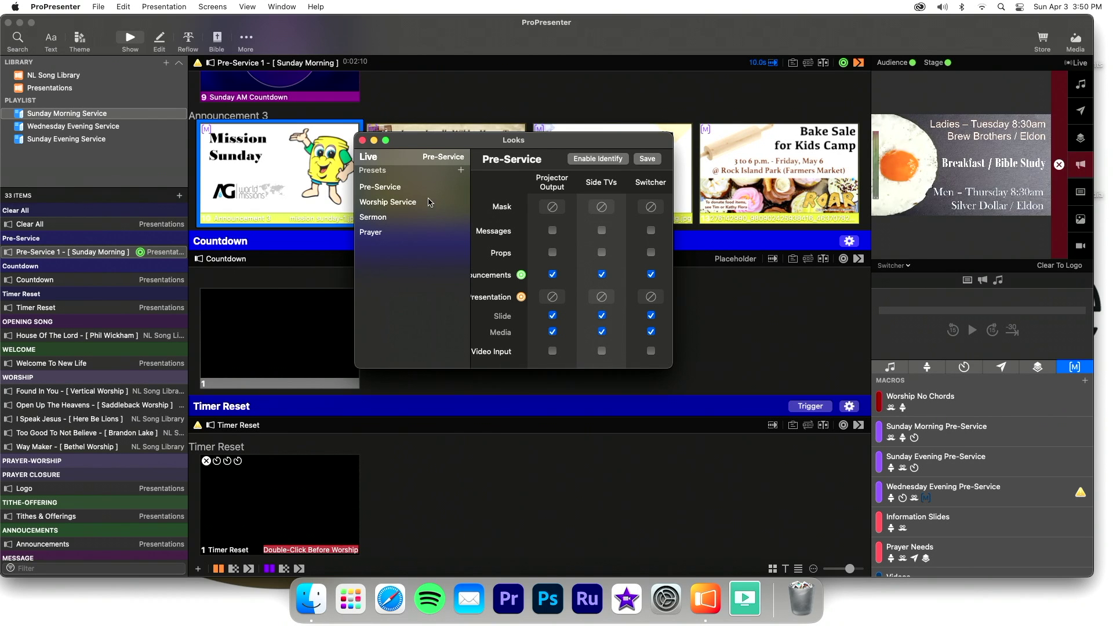
Compare the layer settings of the Worship Service, Sermon, Prayer and Pre-Service look presets, and close the looks editor.
{"action": "left_click", "coordinate": [408, 202]}
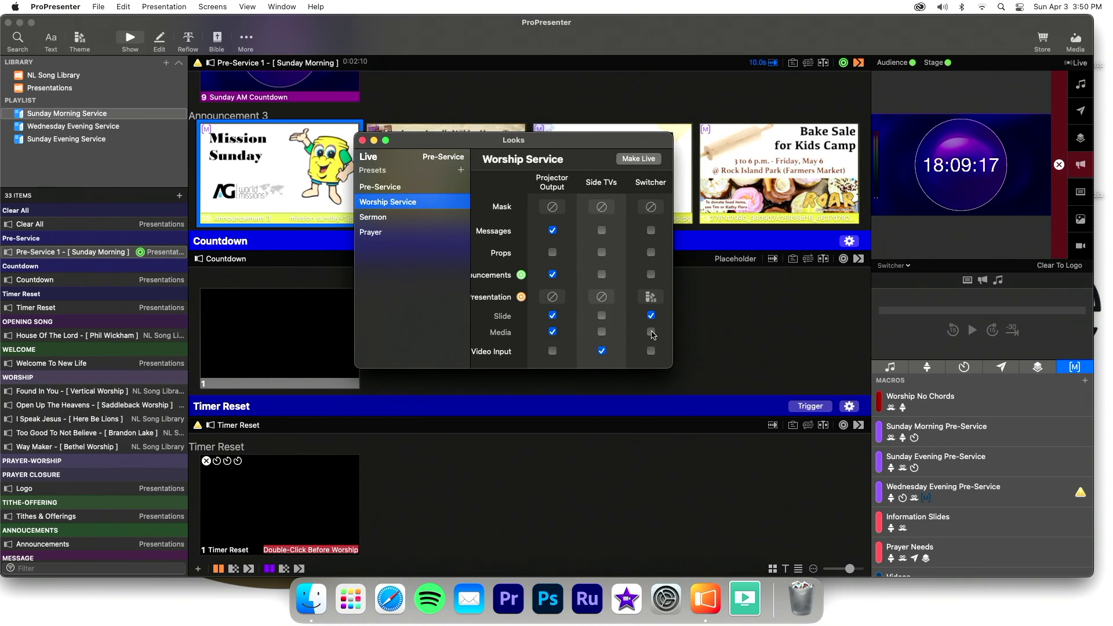
{"action": "scroll", "coordinate": [555, 246], "scroll_direction": "left", "scroll_amount": 2}
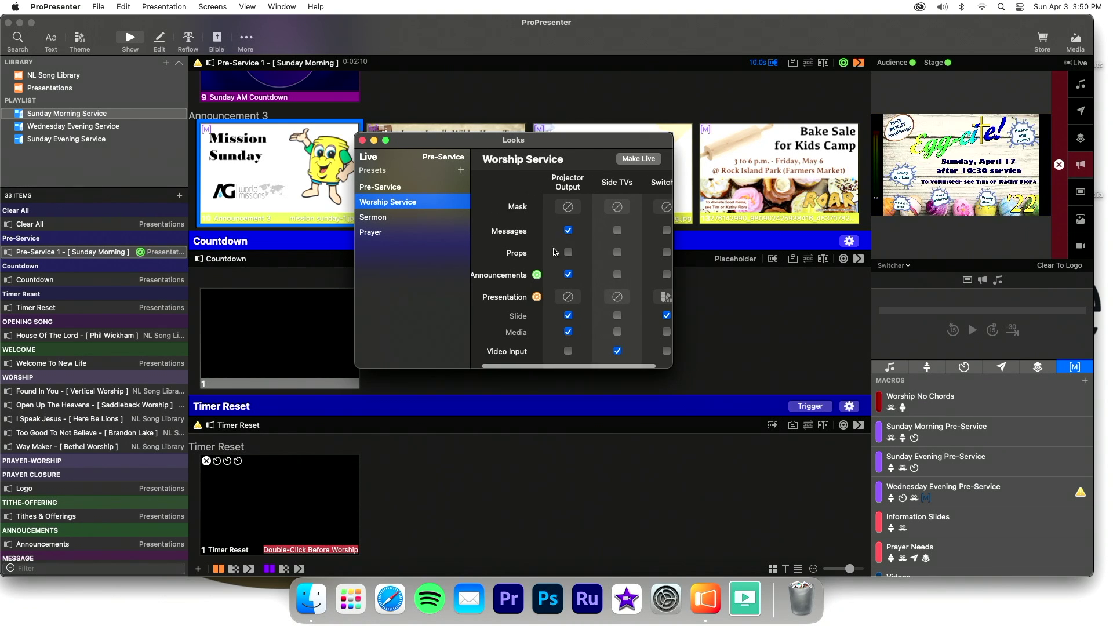
{"action": "left_click", "coordinate": [419, 218]}
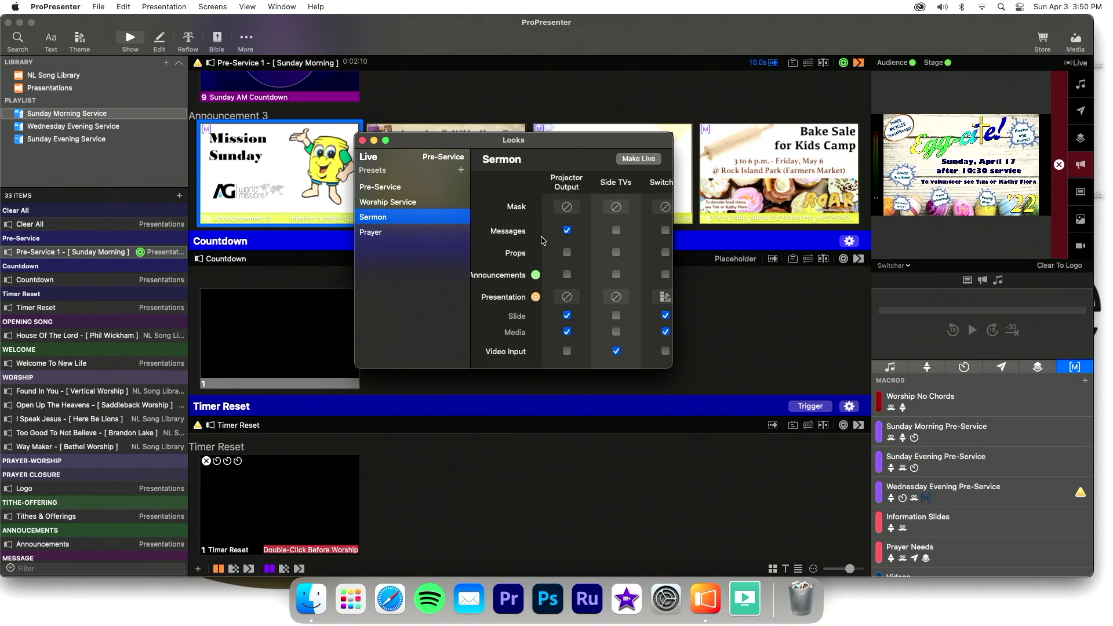
{"action": "scroll", "coordinate": [542, 239], "scroll_direction": "right", "scroll_amount": 2}
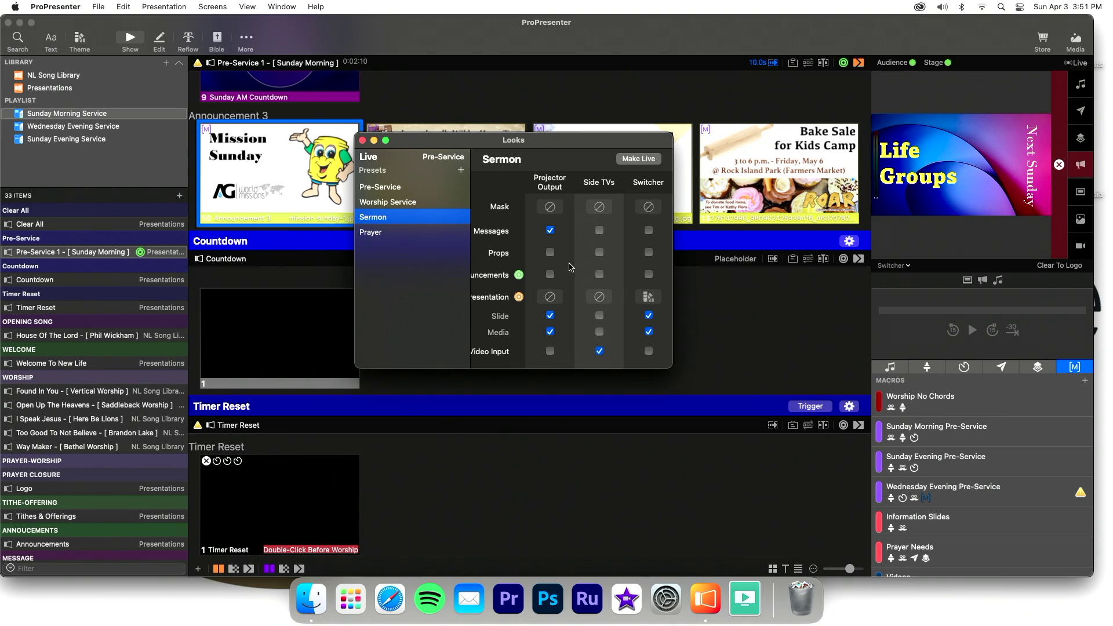
{"action": "left_click", "coordinate": [419, 233]}
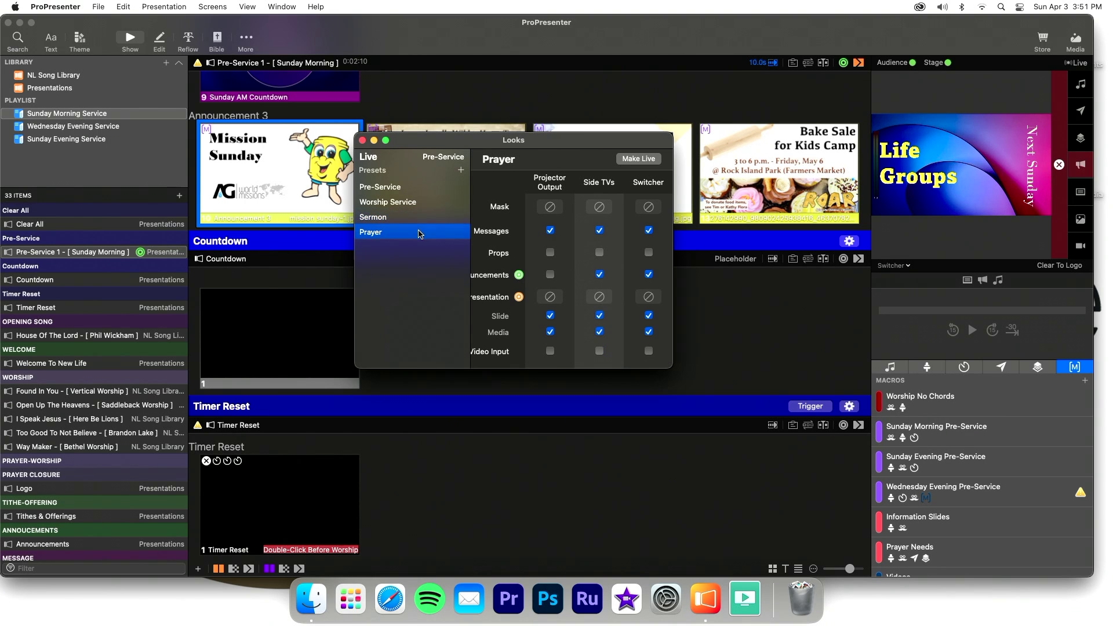
{"action": "left_click", "coordinate": [406, 190]}
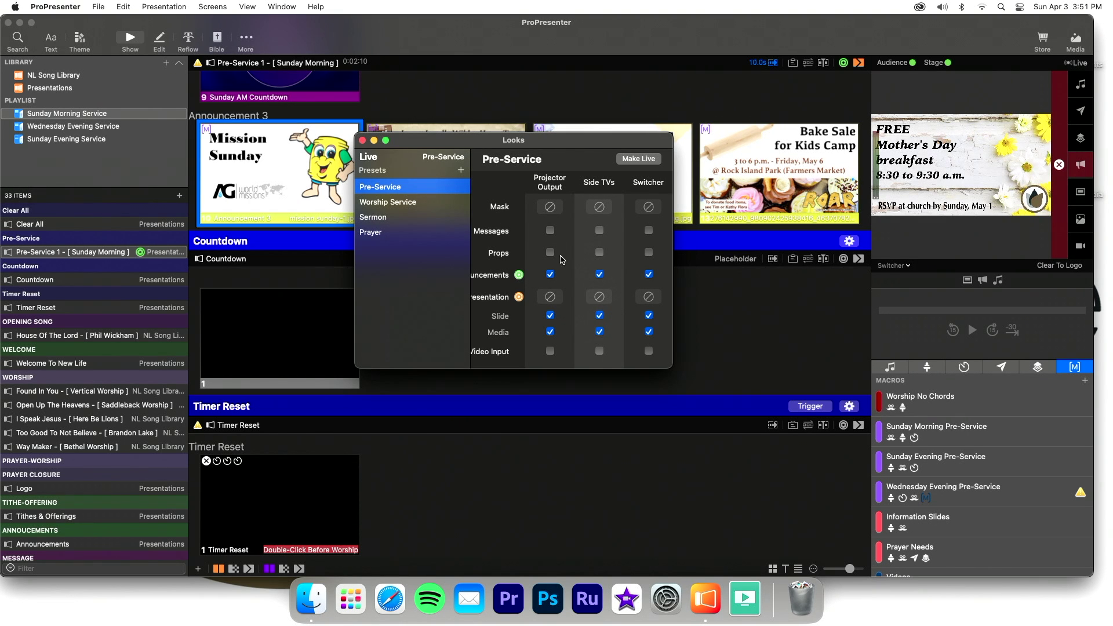
{"action": "left_click", "coordinate": [363, 140]}
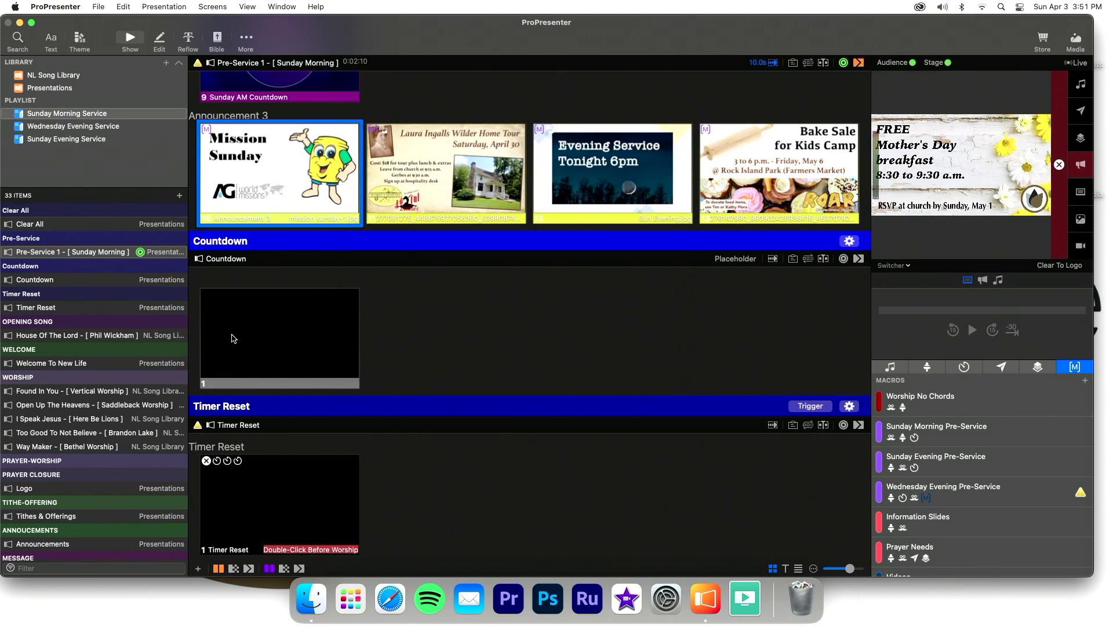
Open the opening song House Of The Lord and put its Intro slide live.
{"action": "left_click", "coordinate": [99, 339]}
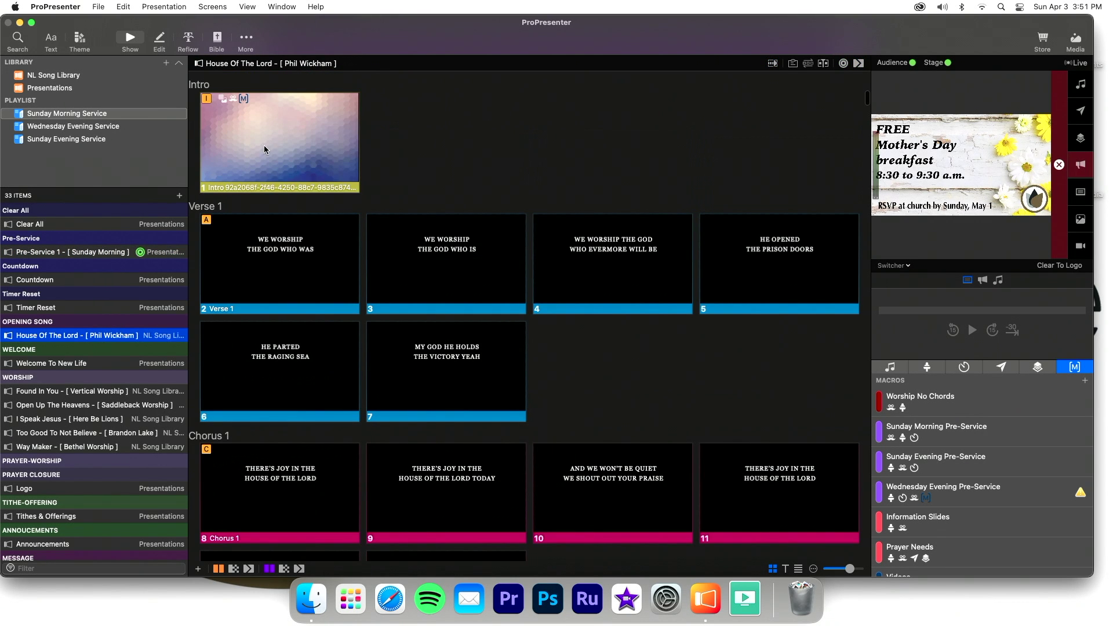
{"action": "left_click", "coordinate": [264, 149]}
{"action": "scroll", "coordinate": [284, 262], "scroll_direction": "up", "scroll_amount": 3}
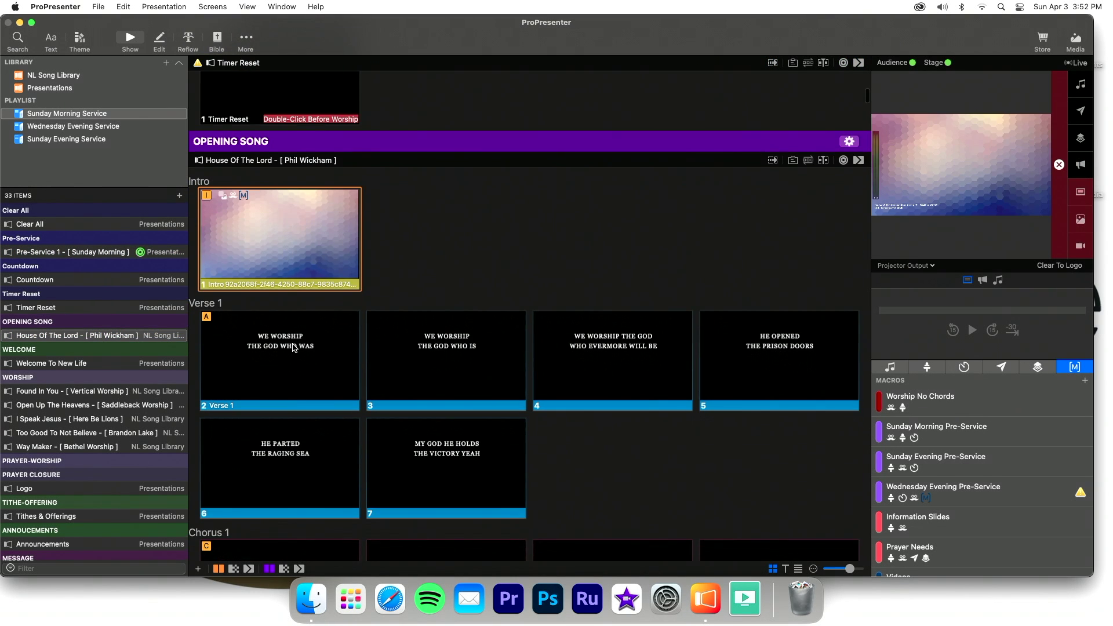
Put the first Verse 1 slide live and set the output preview to Side TVs.
{"action": "left_click", "coordinate": [294, 348]}
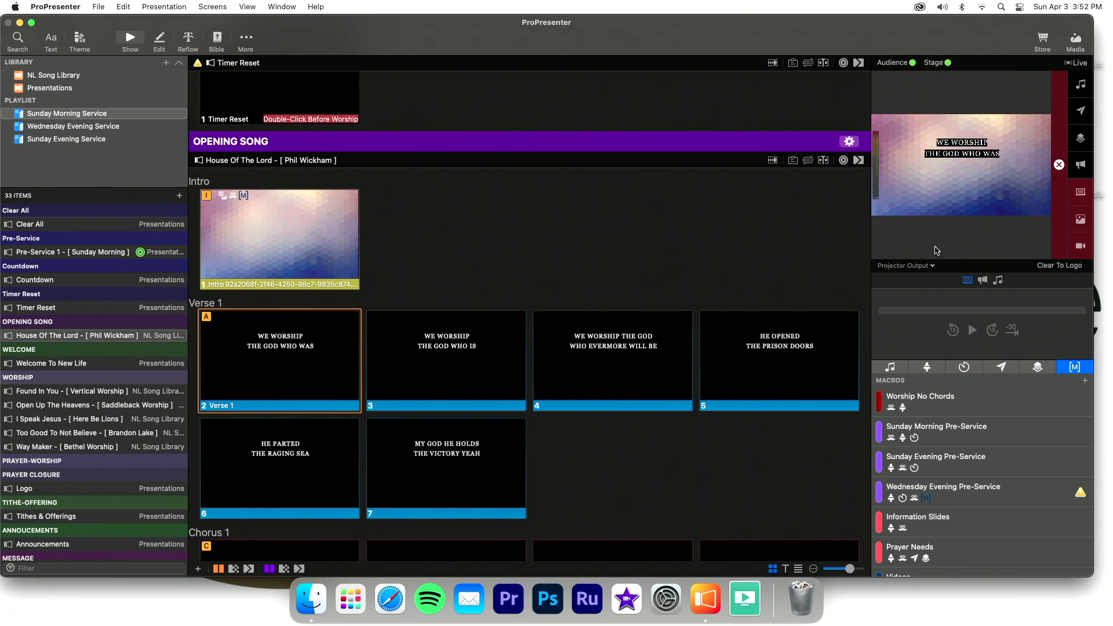
{"action": "left_click", "coordinate": [926, 265]}
{"action": "left_click", "coordinate": [919, 307]}
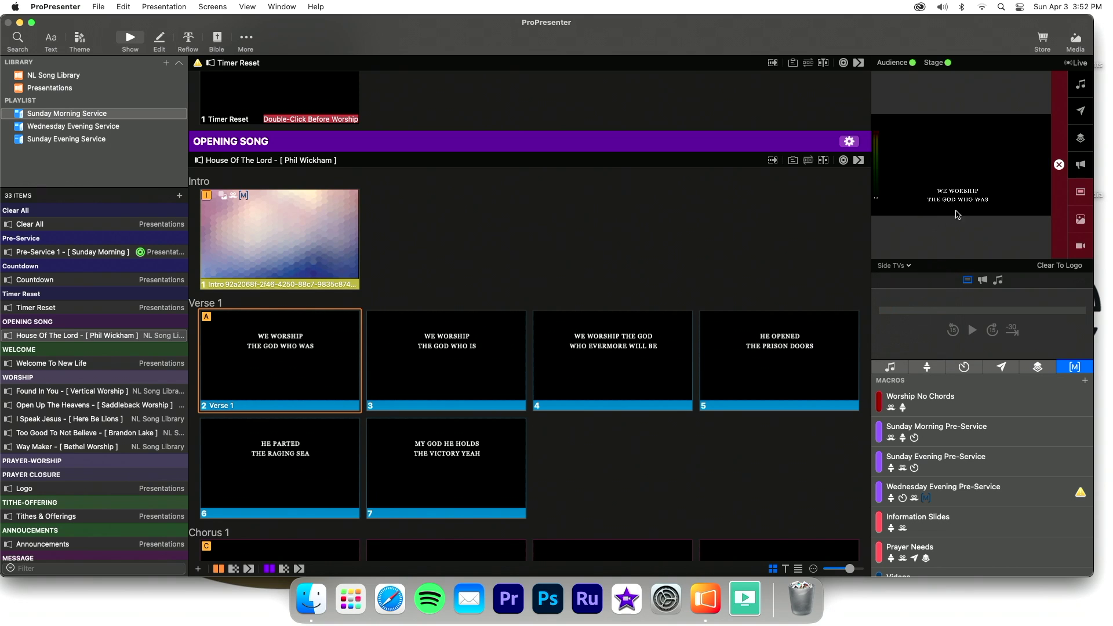